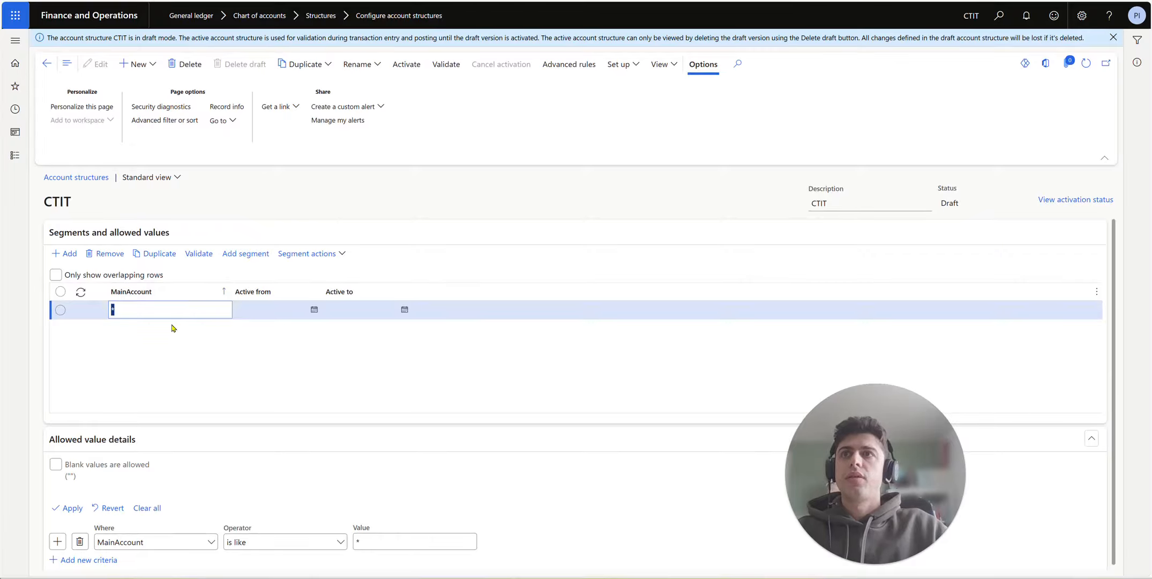
Step: Add CostCenter and Department segments after MainAccount in the CTIT account structure
left_click(266, 254)
left_click(972, 172)
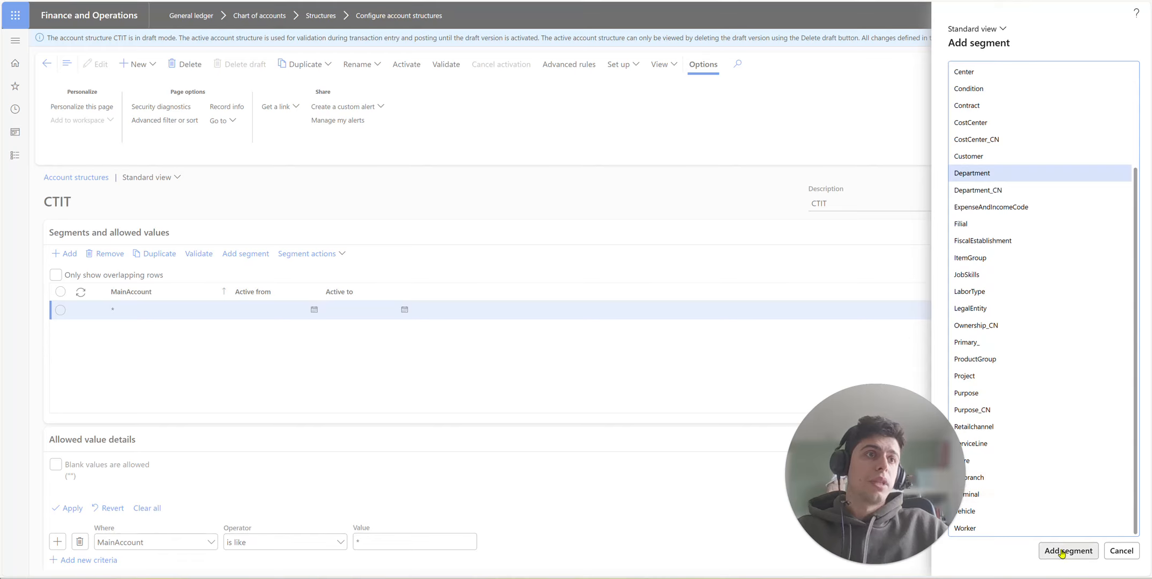
scroll(1019, 300, "up", 3)
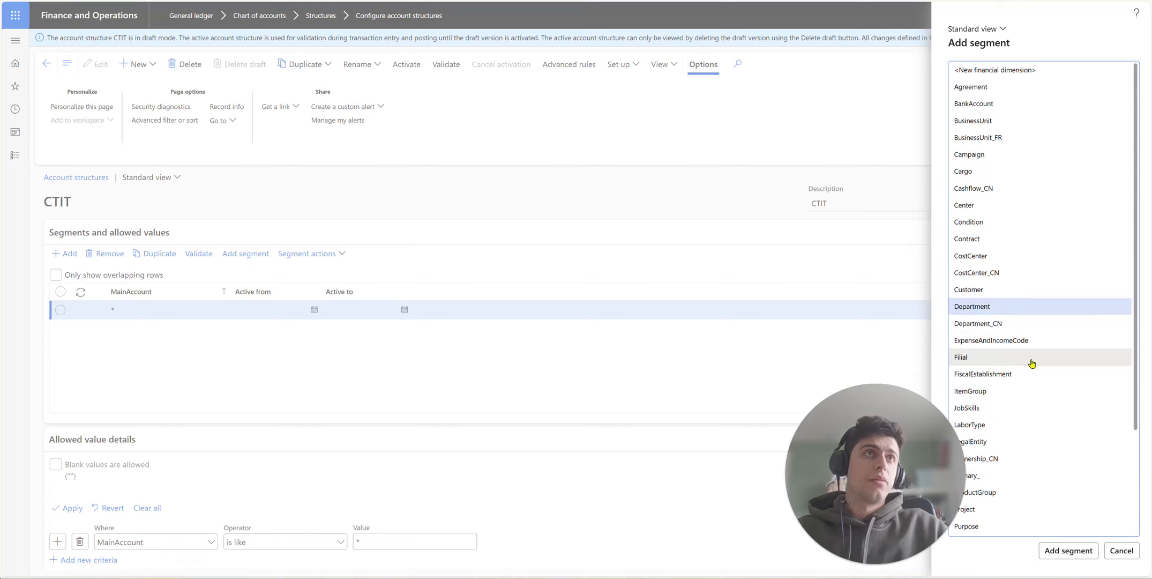
left_click(1008, 255)
left_click(1037, 308, "ctrl")
left_click(1068, 550)
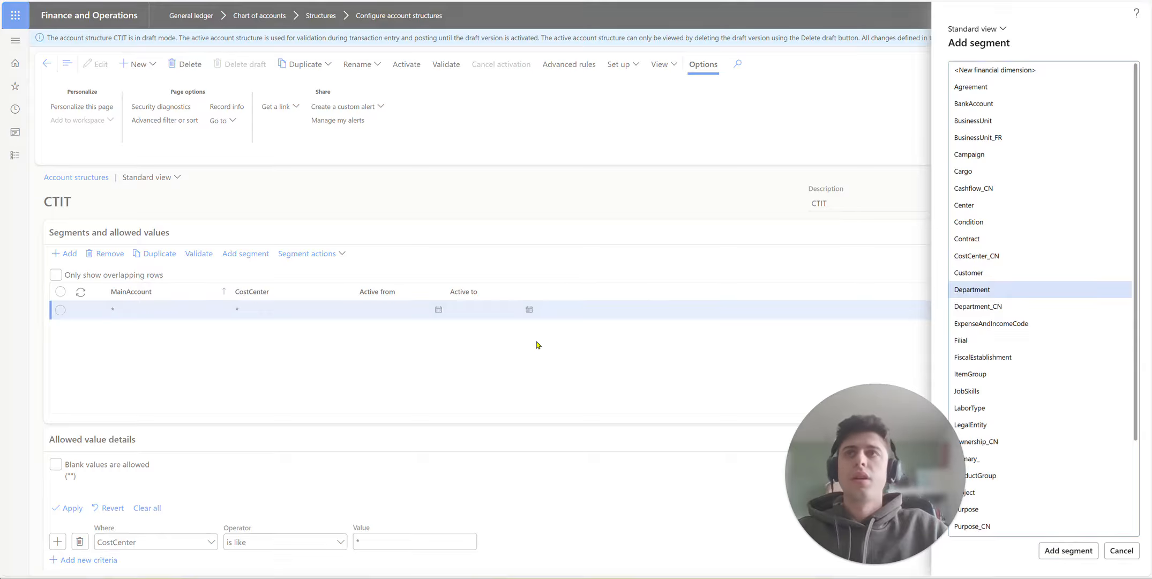
left_click(144, 309)
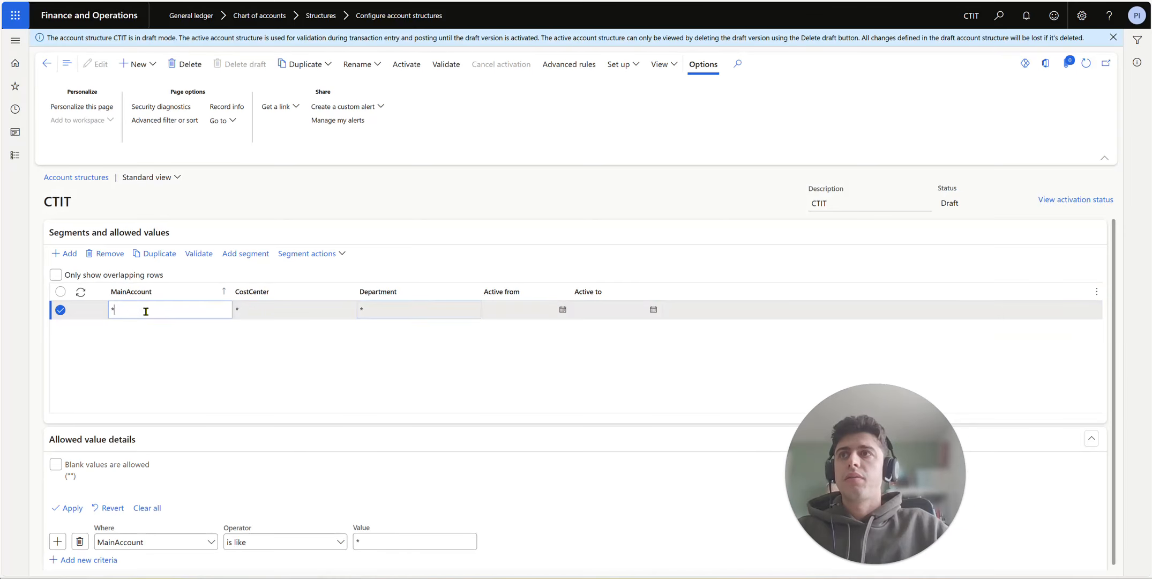
Step: Allow blank values for the CostCenter and Department criteria
left_click(60, 464)
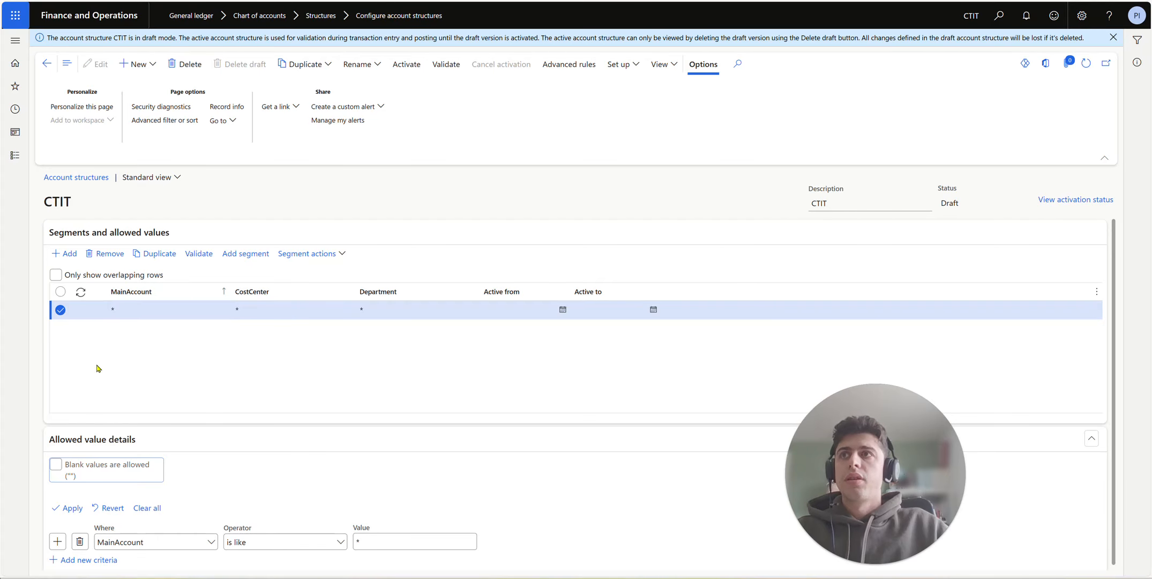
left_click(236, 312)
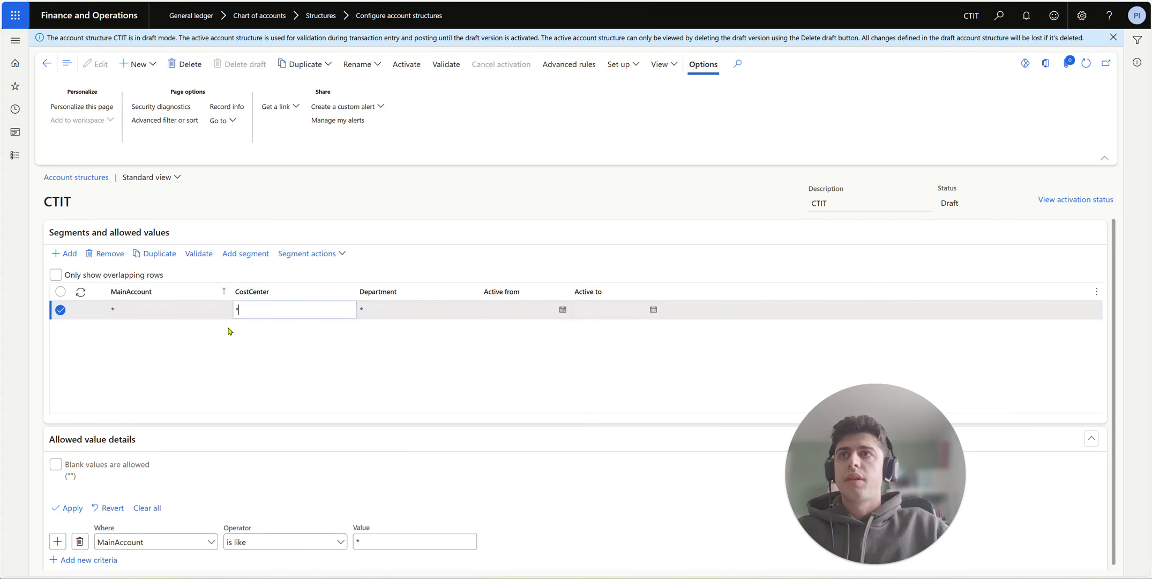
left_click(56, 464)
left_click(376, 311)
left_click(56, 464)
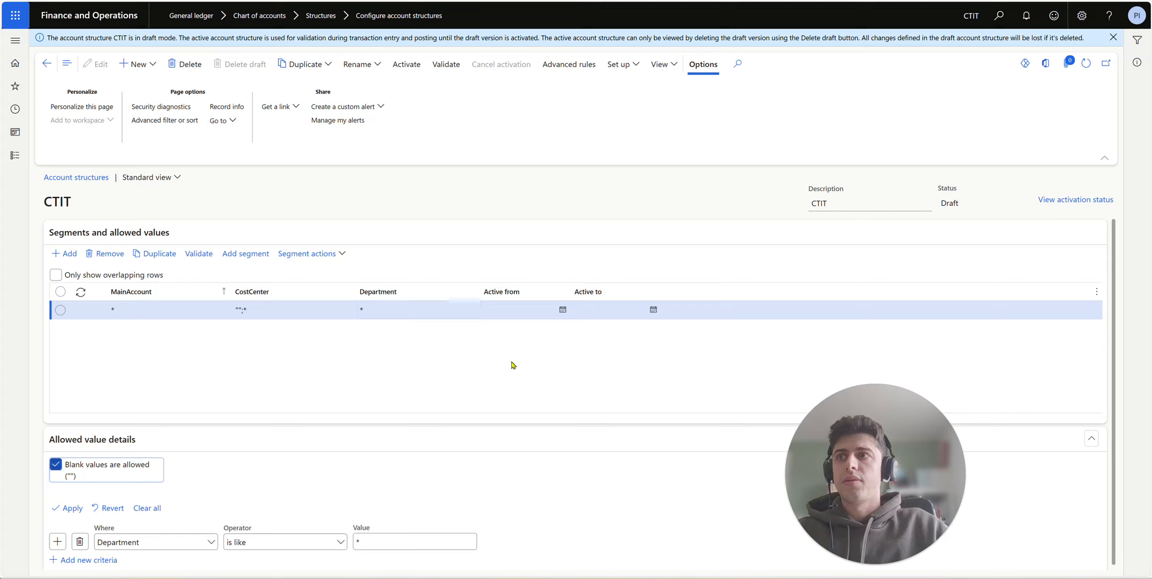
Step: Review the MainAccount, CostCenter and Department criteria, keeping MainAccount at *
left_click(177, 304)
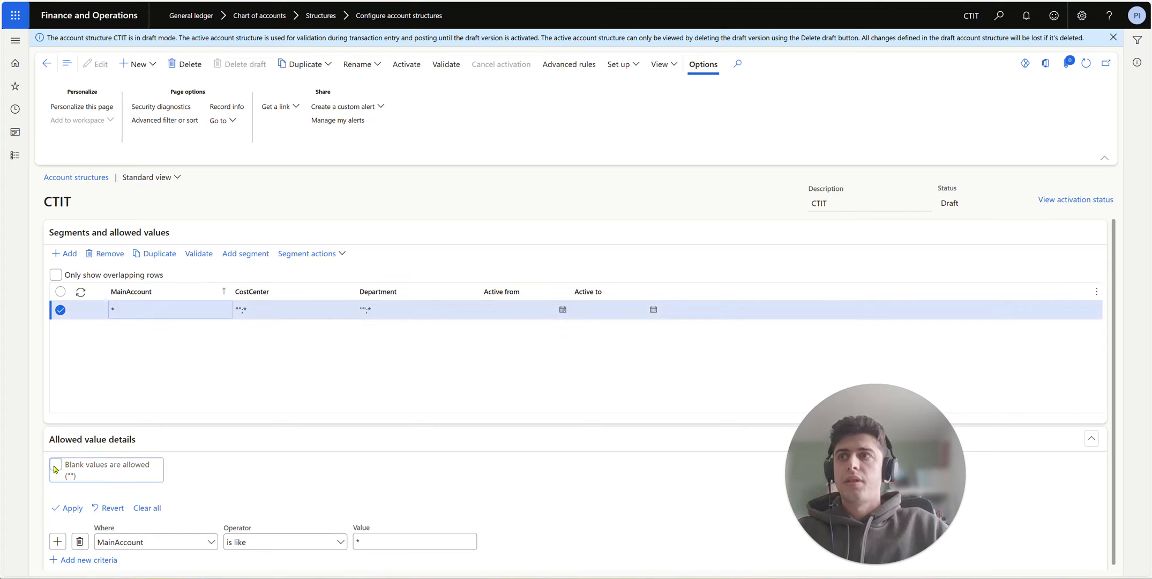
left_click(164, 316)
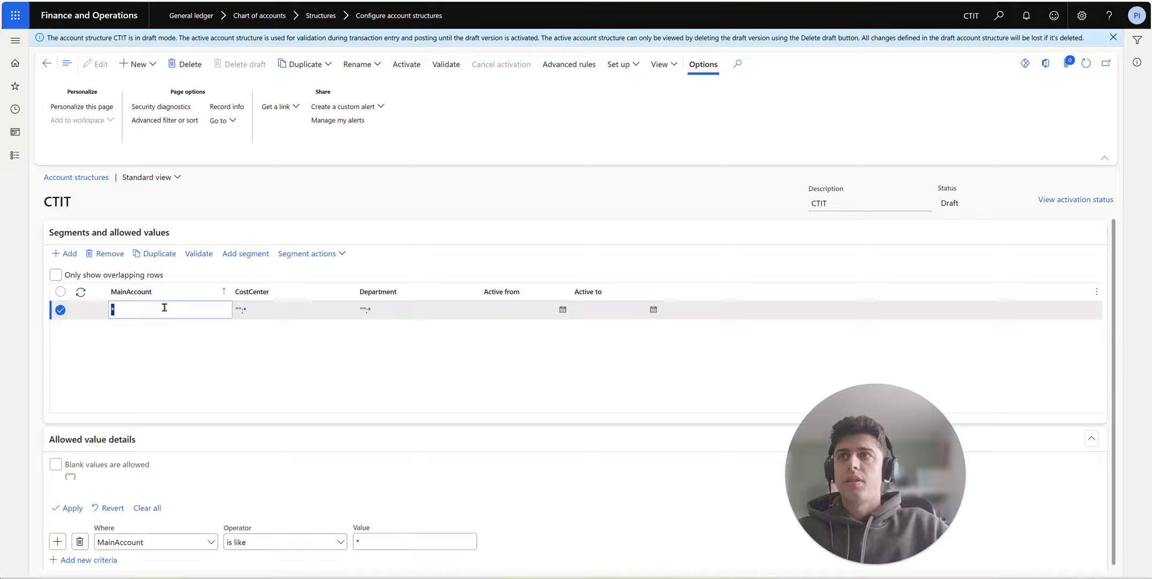
left_click(62, 477)
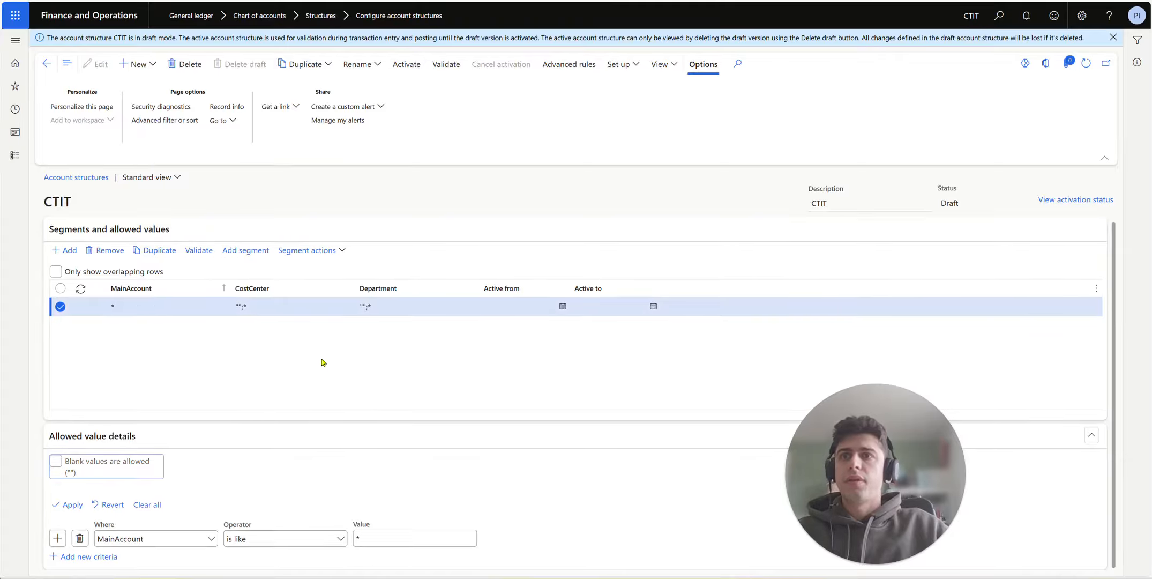
left_click(316, 306)
left_click(412, 311)
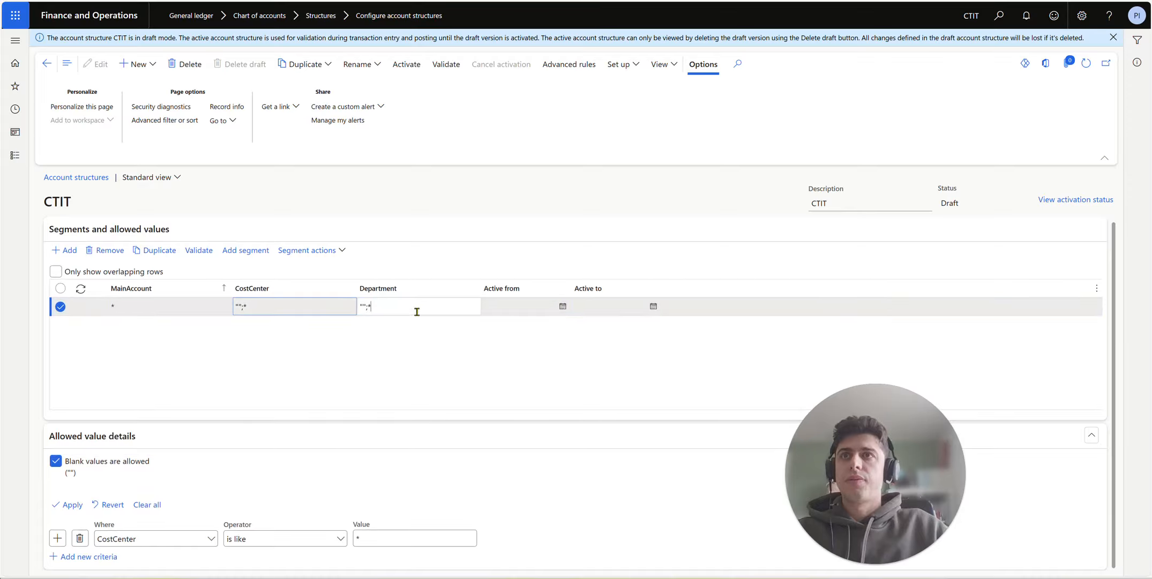
left_click(166, 304)
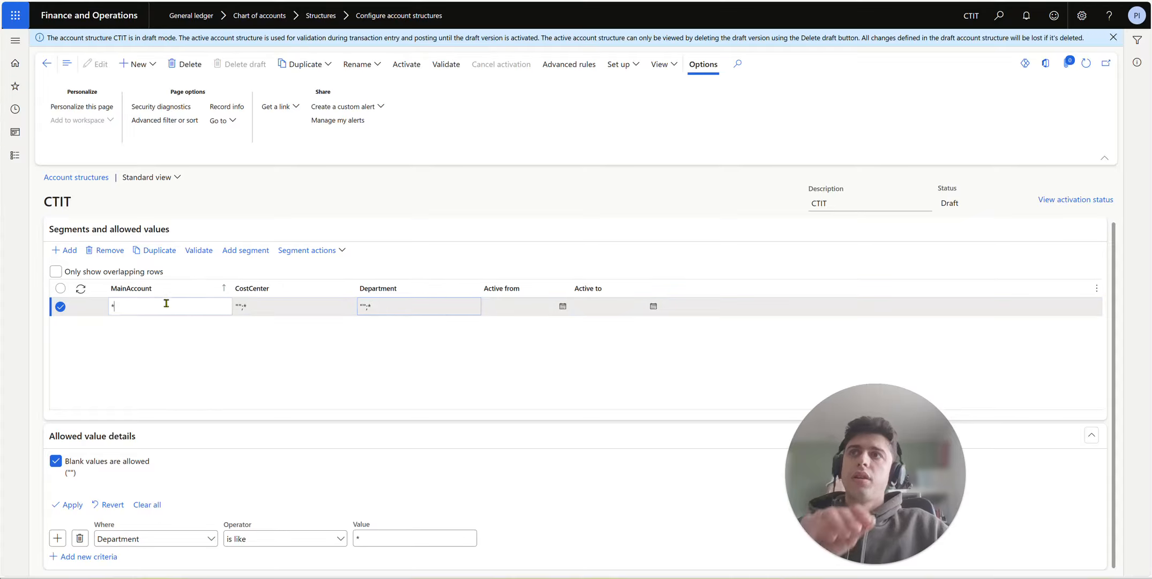
left_click(57, 467)
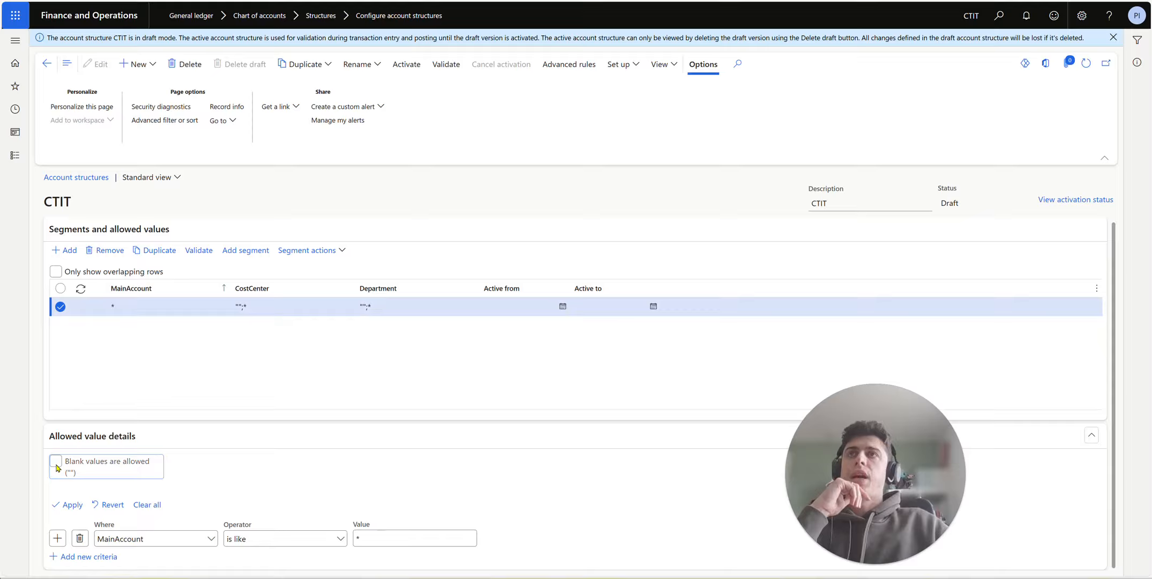
Step: Validate the CTIT account structure and confirm its activation
left_click(435, 64)
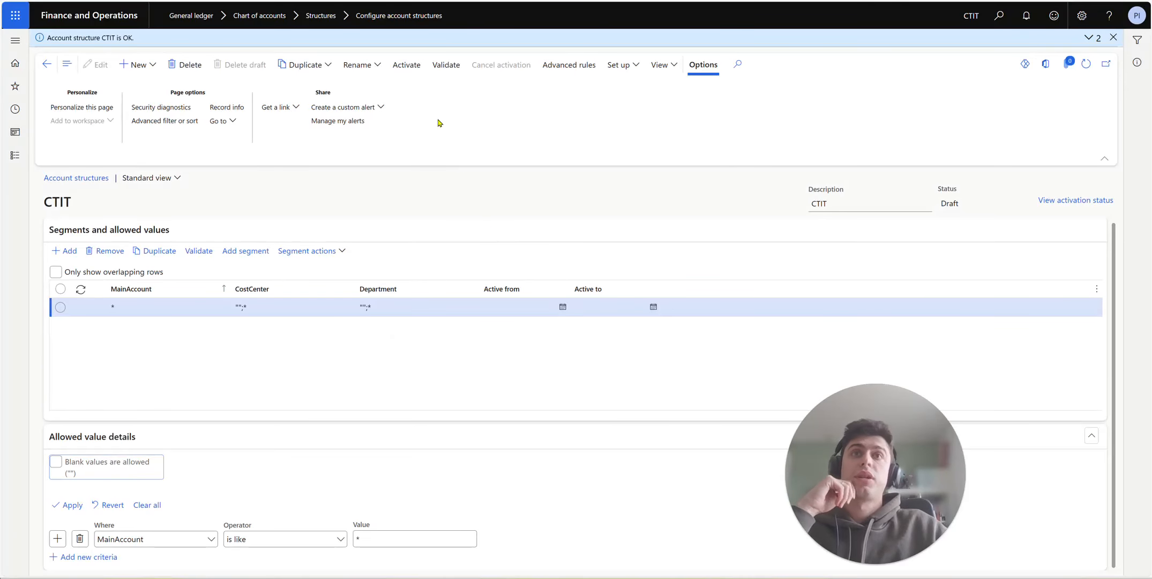
left_click(406, 65)
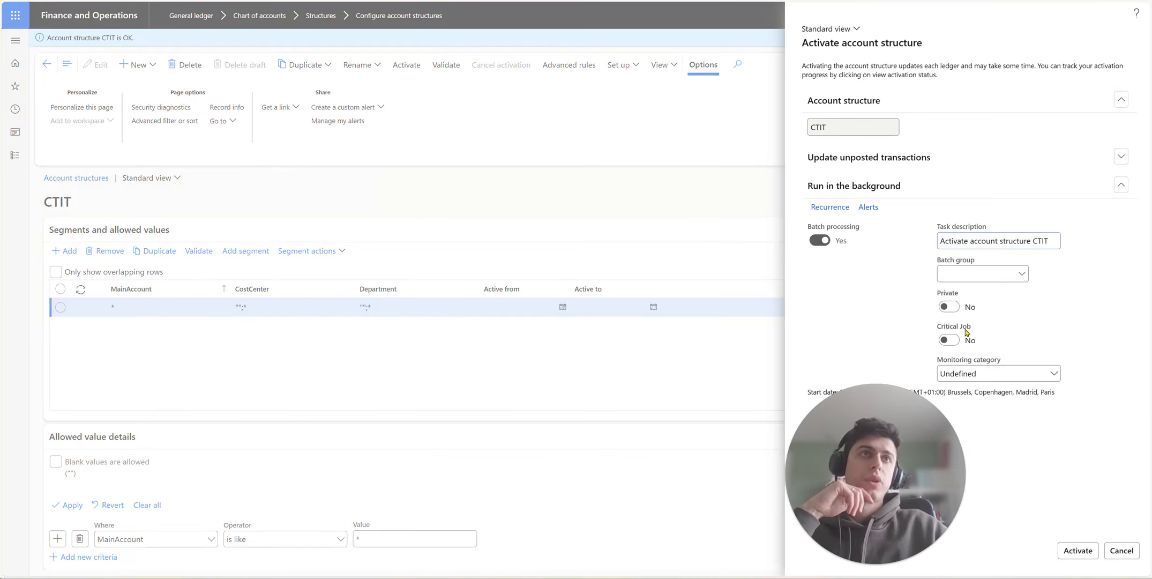
left_click(1078, 549)
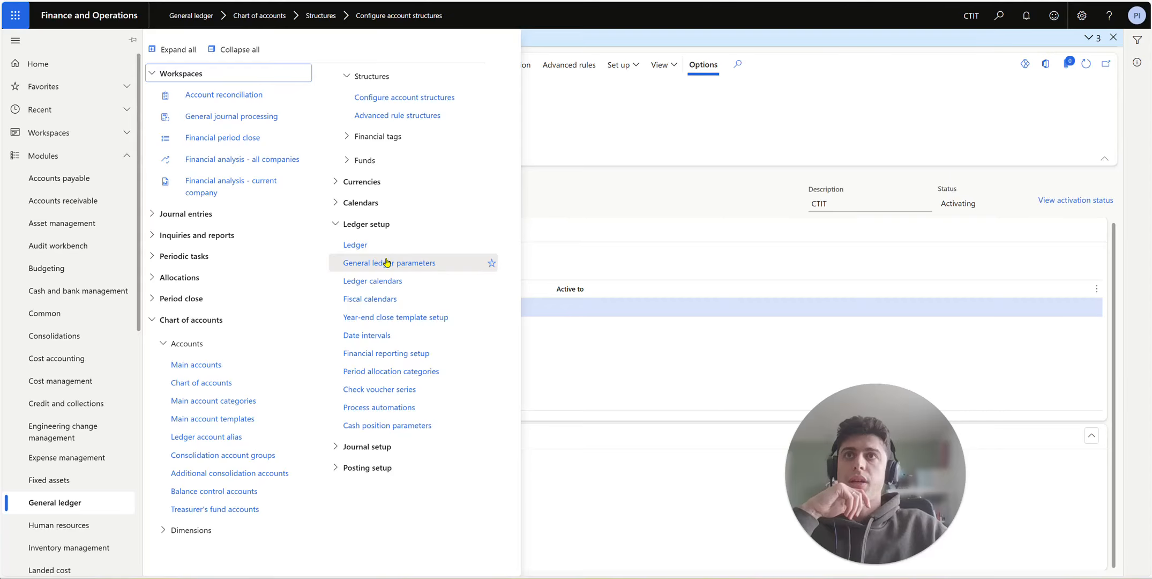
Step: Add the CTIT account structure to the ledger setup
left_click(386, 246)
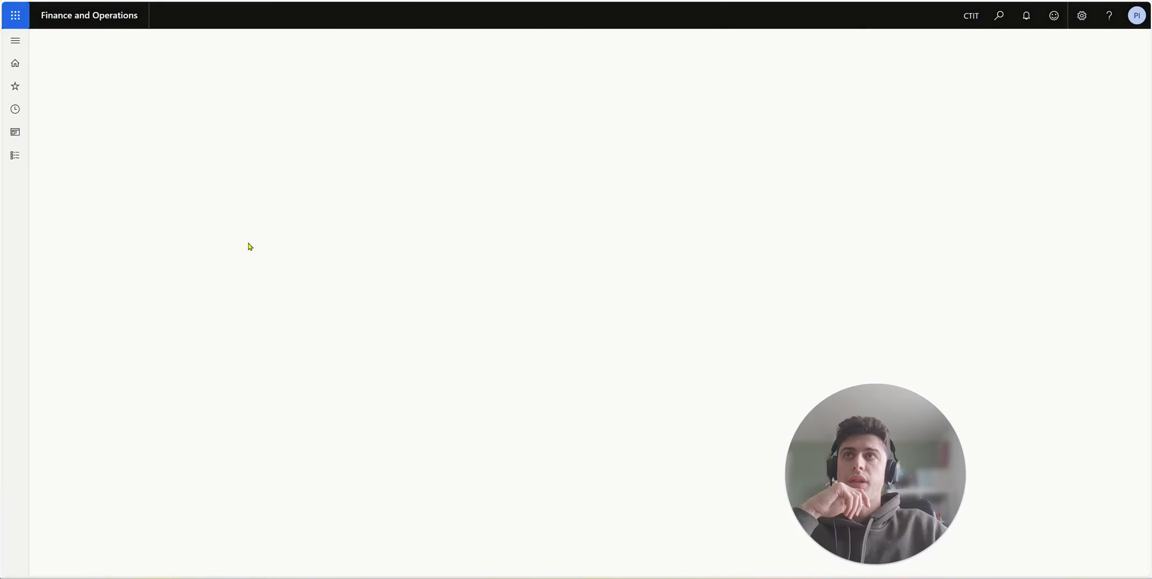
left_click(69, 171)
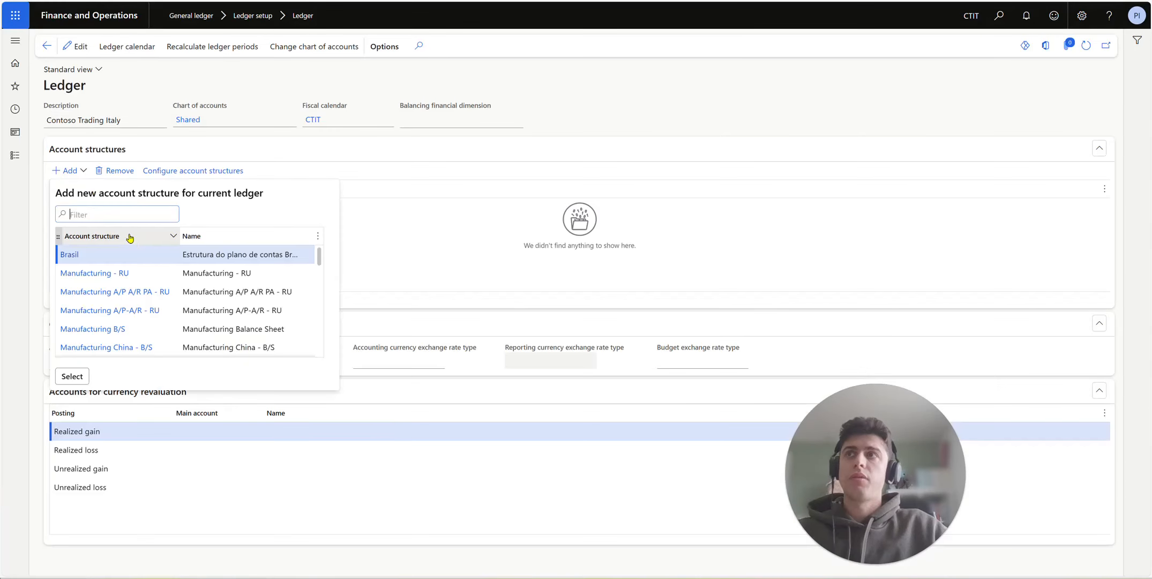
type("ctit")
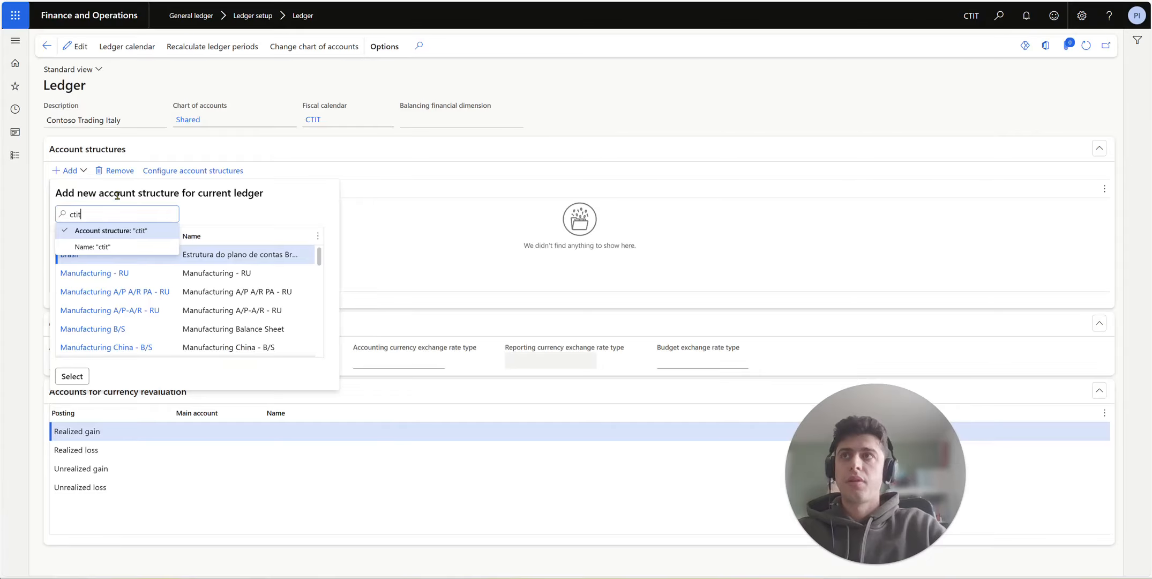
key("Return")
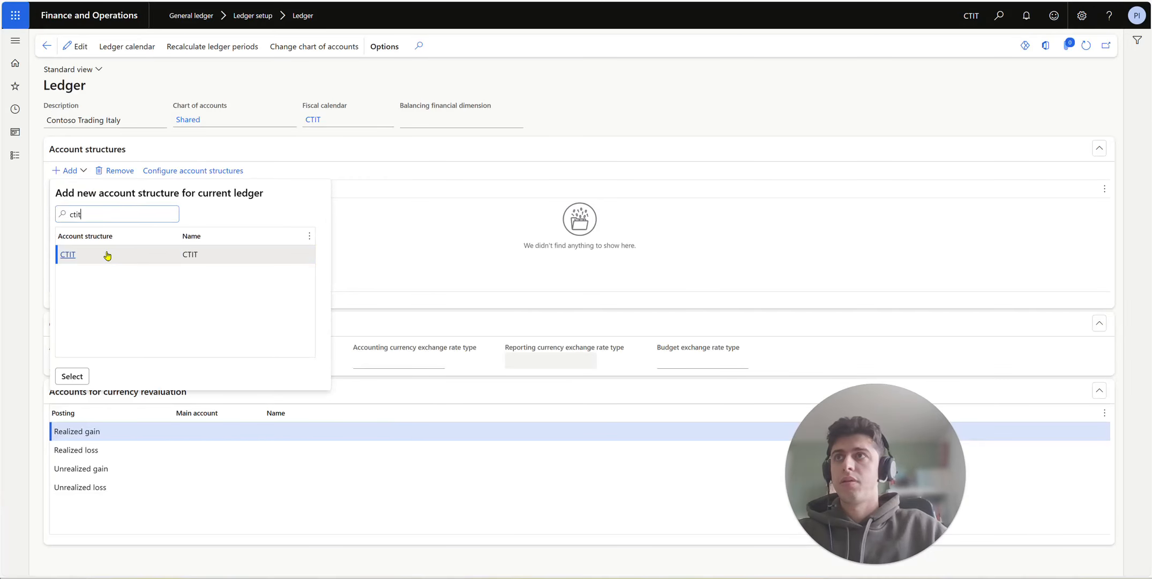
left_click(106, 254)
left_click(72, 376)
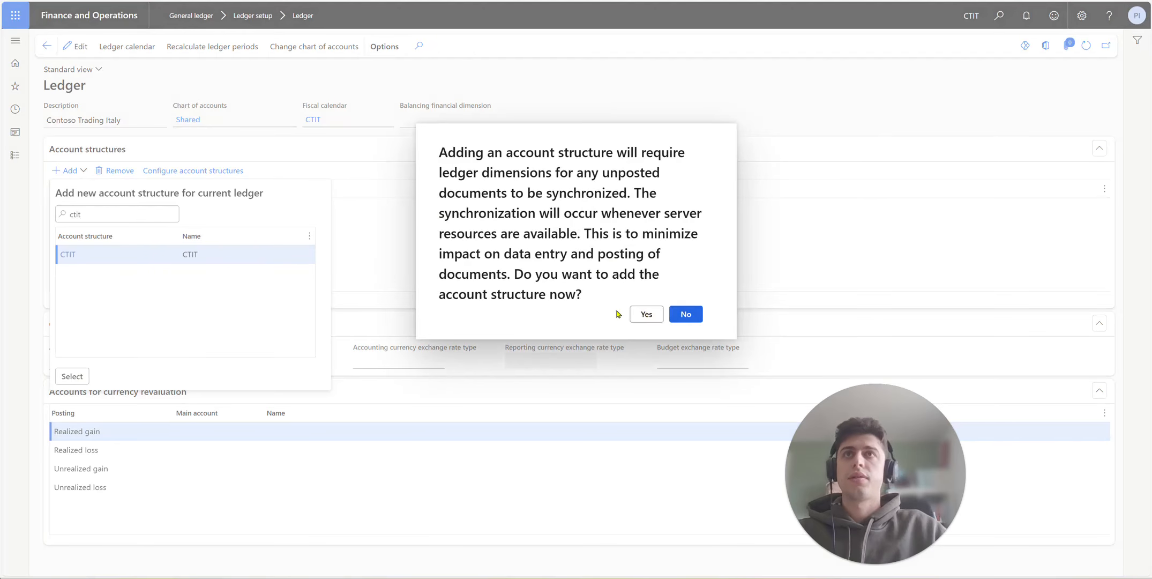
left_click(679, 313)
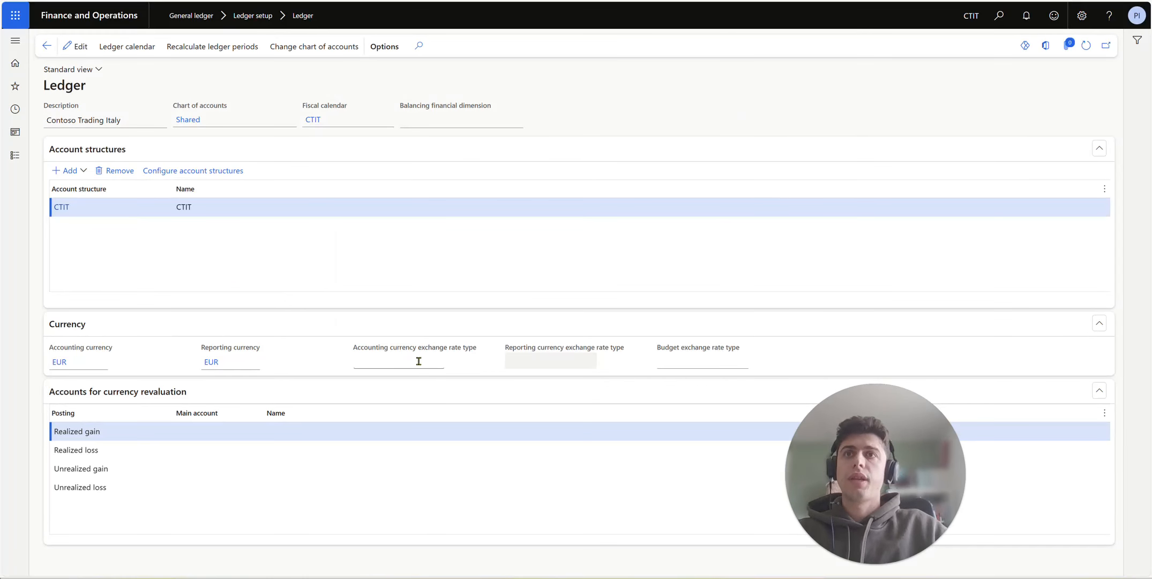
Step: Open the Exchange rate types page from the accounting currency exchange rate type field
left_click(438, 362)
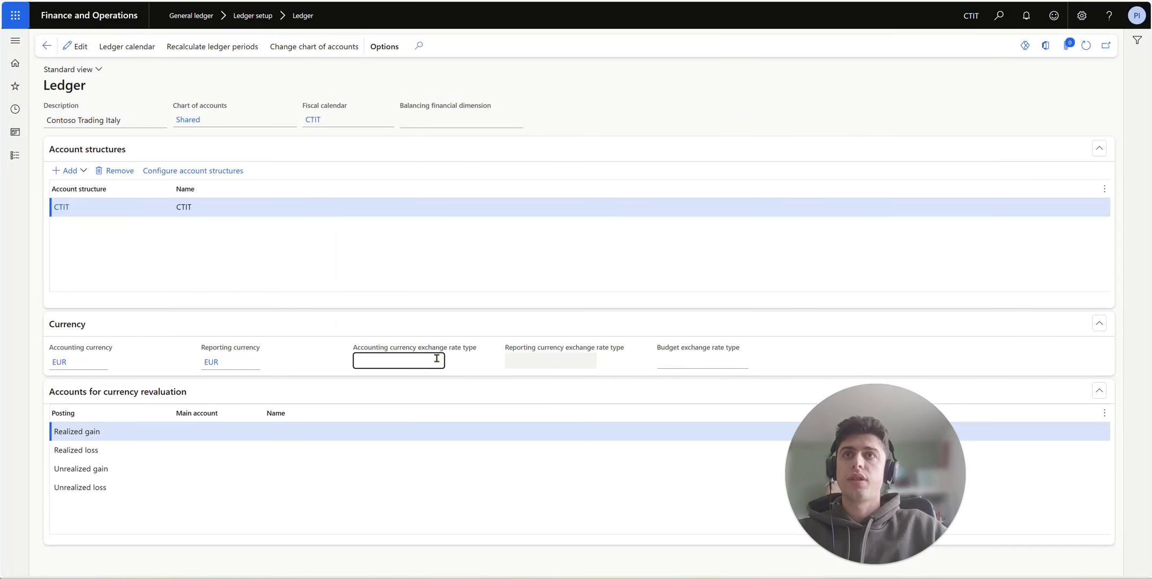
left_click(78, 47)
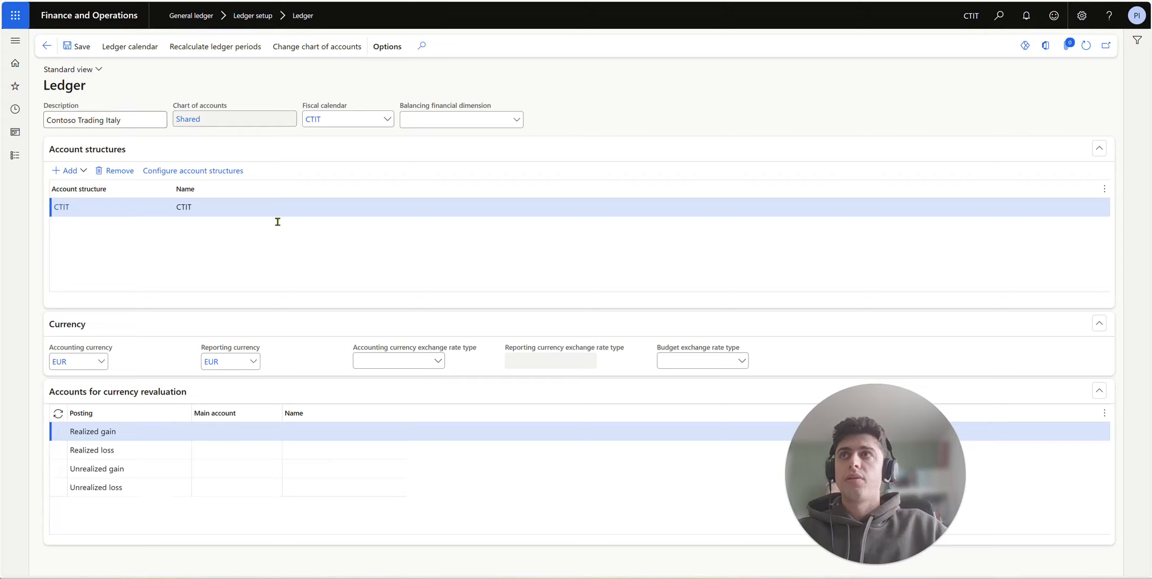
left_click(438, 362)
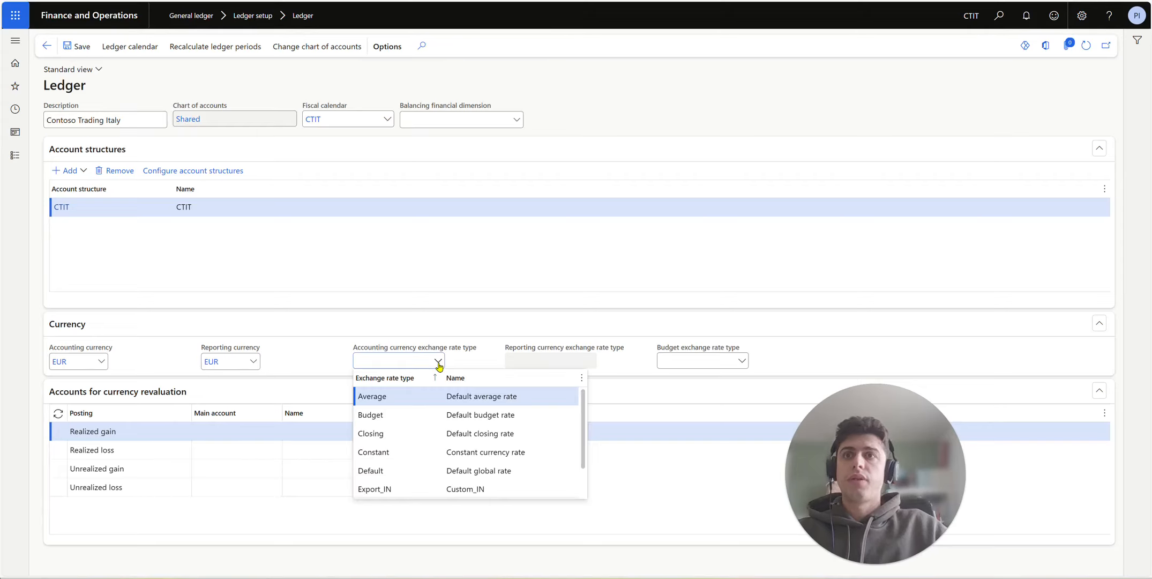
right_click(439, 362)
right_click(443, 367)
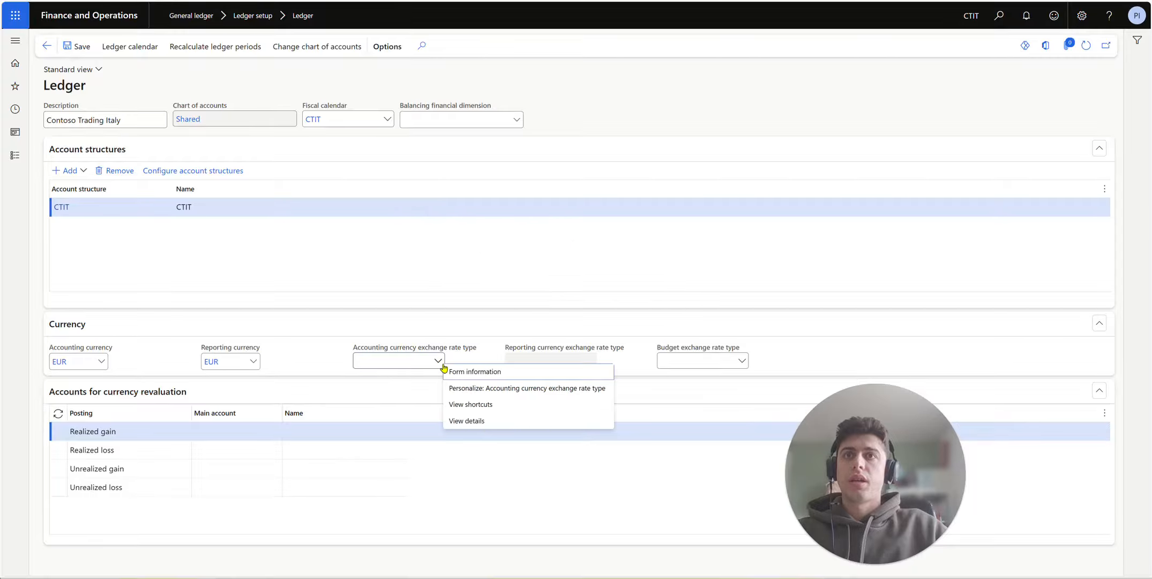
left_click(461, 420)
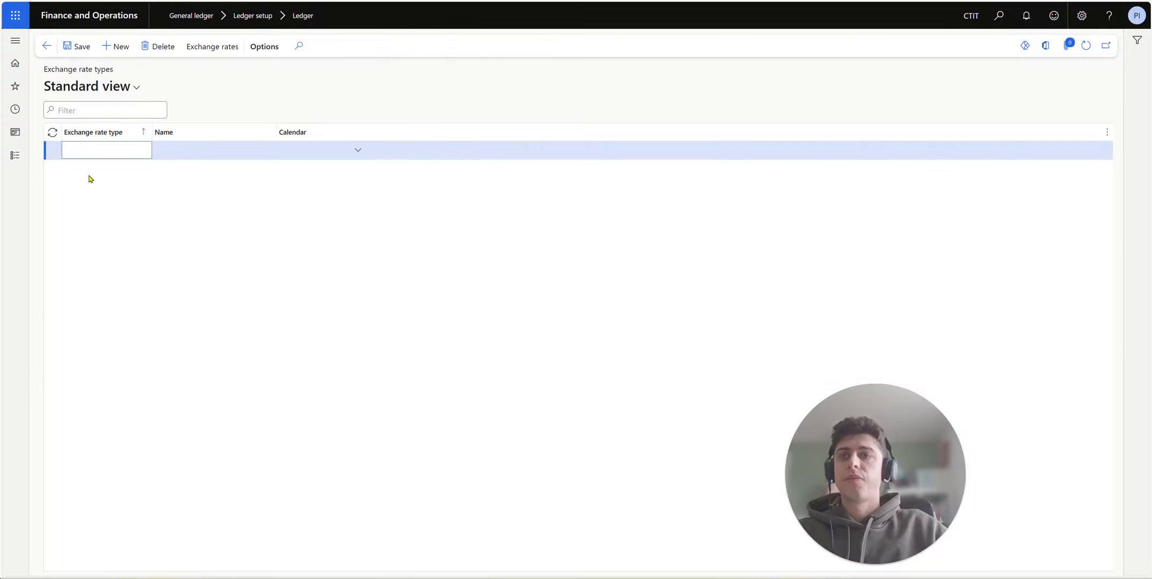
Step: Name the new rate type 'test exchange rate' and save it
type("test ec")
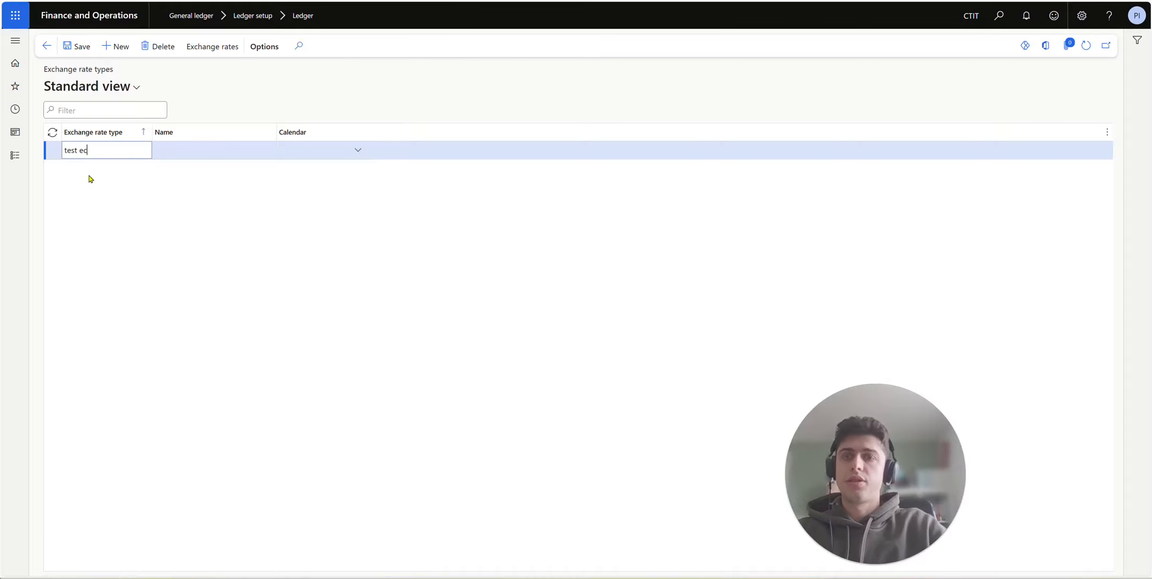
key("BackSpace")
type("xchange rate")
left_click(77, 46)
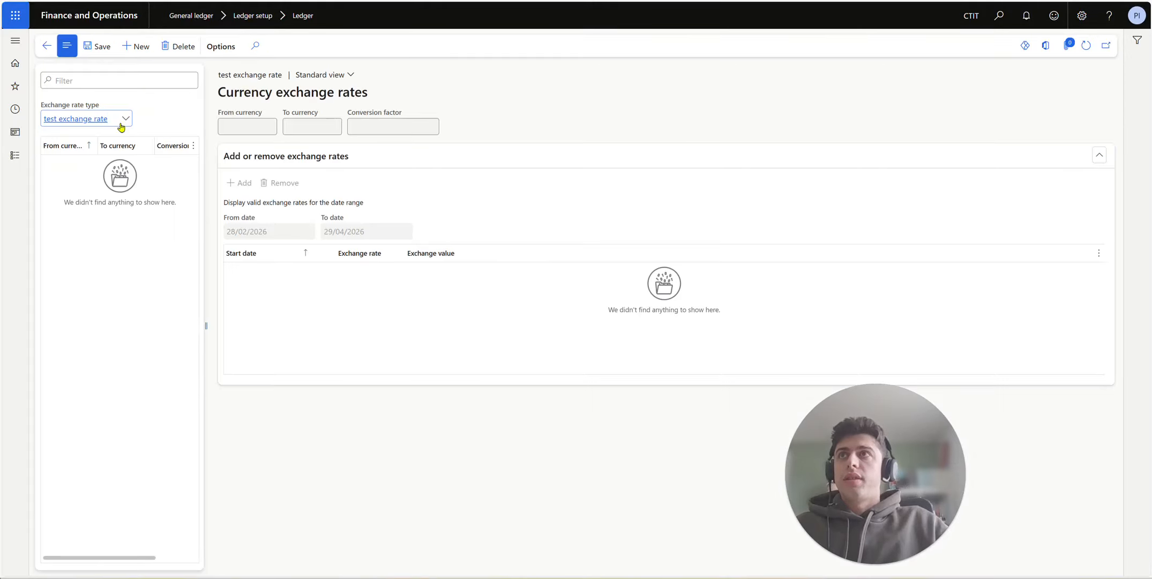
Step: Create a EUR-to-DKK currency pair for the rate type
left_click(134, 47)
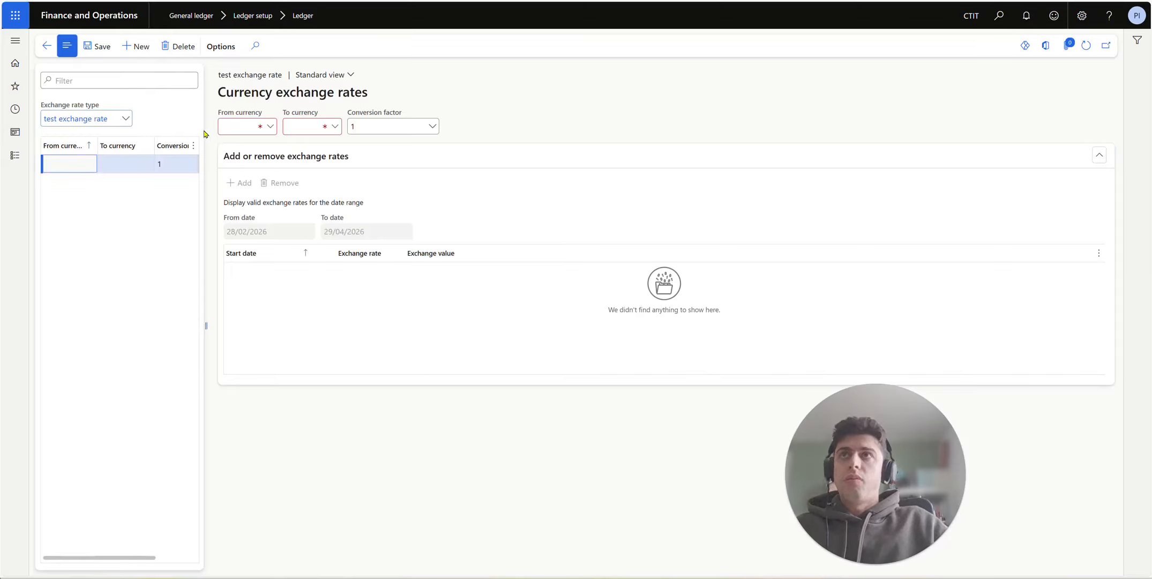
left_click(222, 126)
type("EUR")
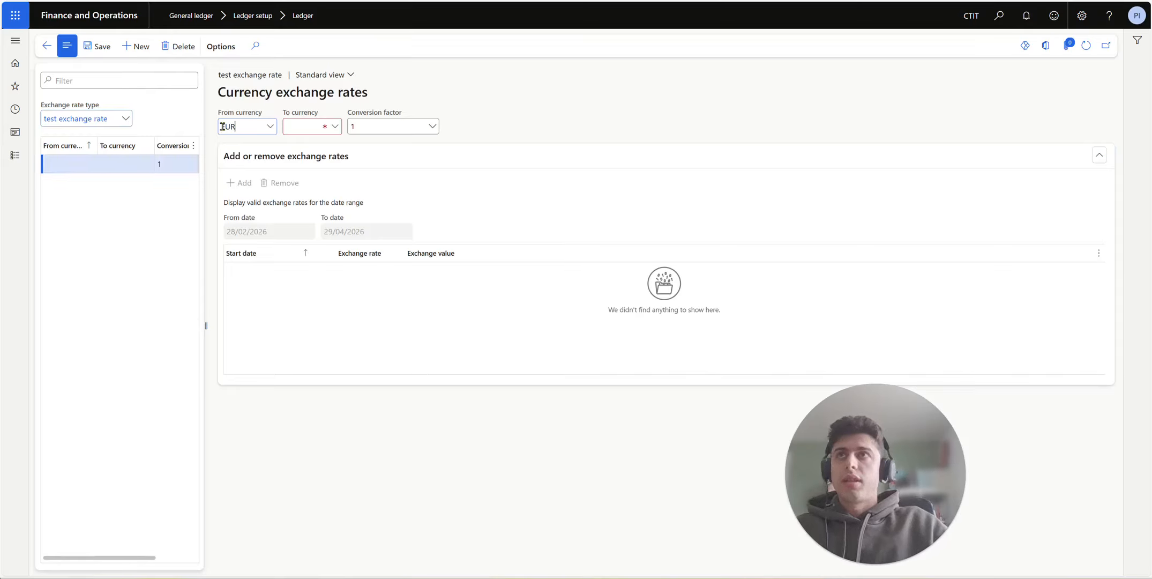
left_click(322, 127)
type("DKK")
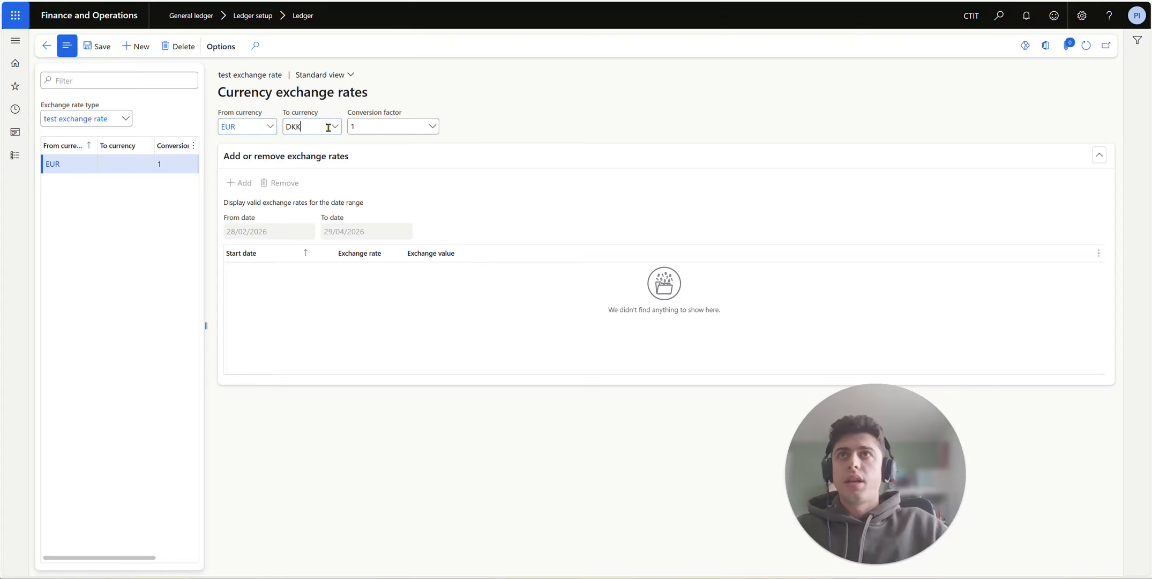
left_click(234, 295)
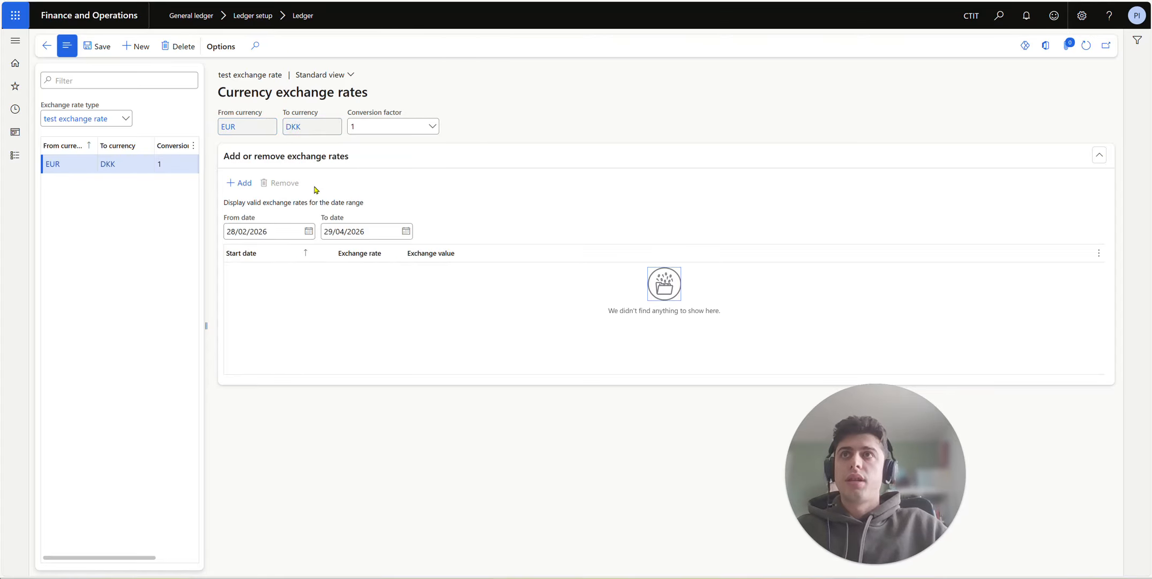
Step: Set the pair's end date to 30/04/2029 and add a new rate line
left_click(406, 231)
left_click(422, 260)
scroll(418, 483, "up", 3)
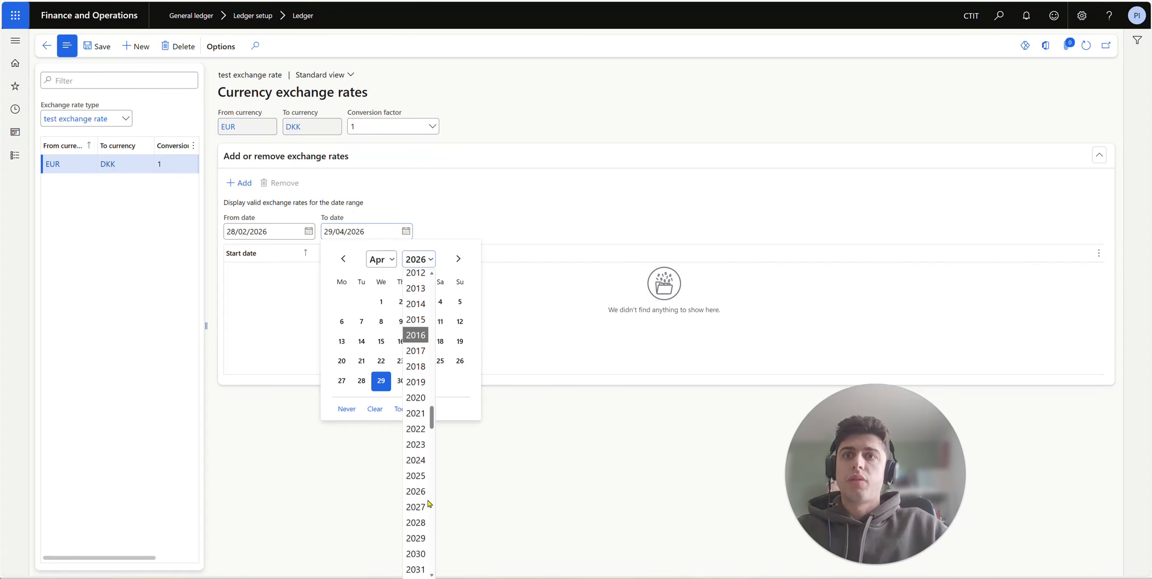
left_click(414, 533)
left_click(342, 400)
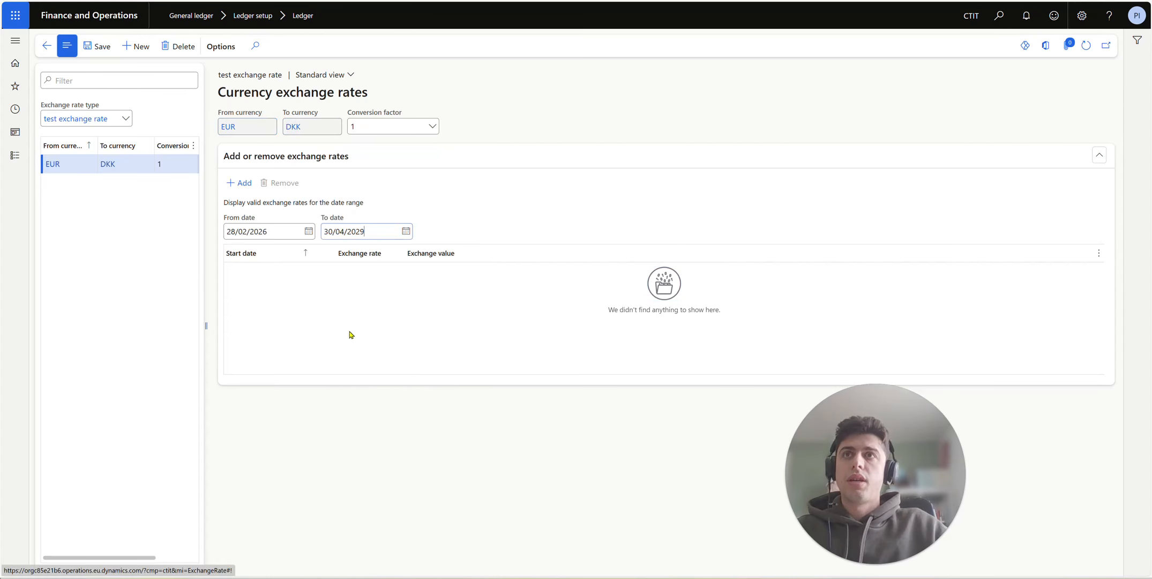
left_click(239, 183)
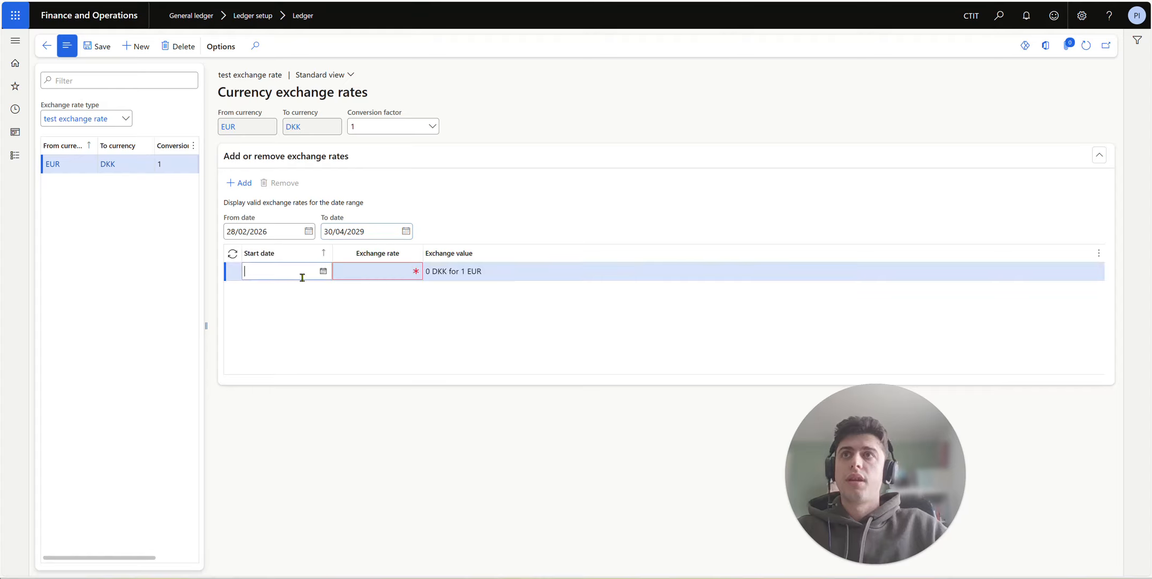
Step: Enter a 7,5 exchange rate starting 30/03/2026 and save it
left_click(387, 272)
left_click(294, 267)
left_click(323, 270)
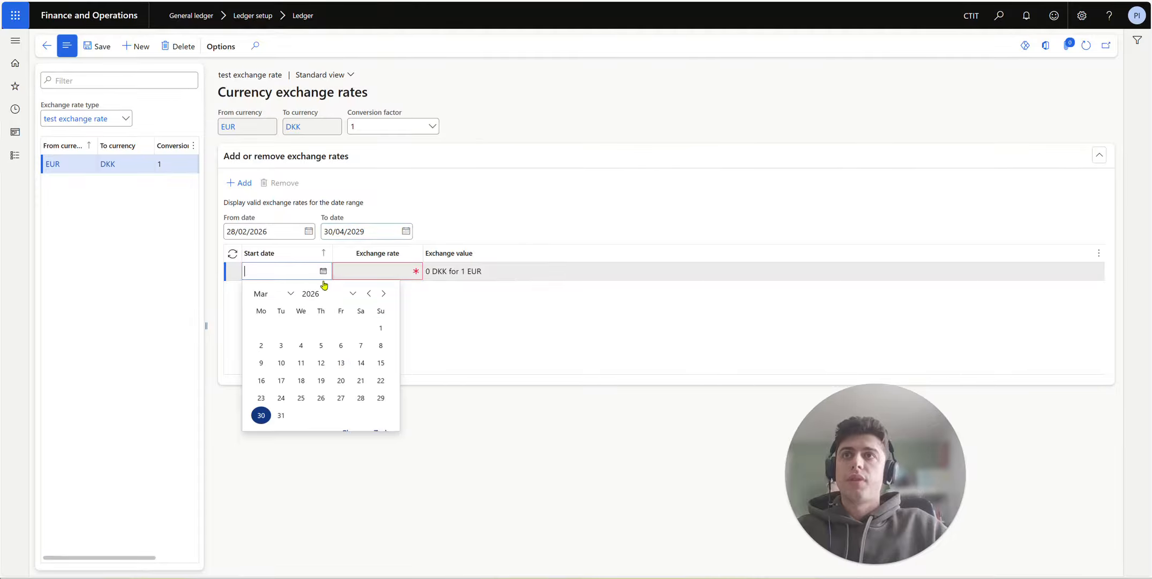
left_click(384, 432)
left_click(382, 269)
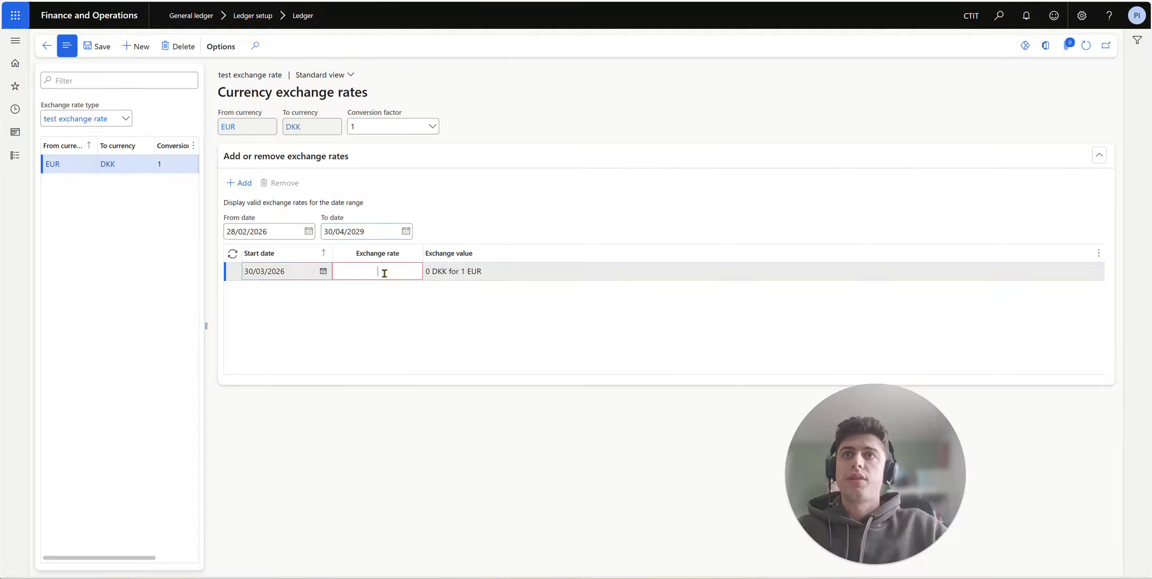
type("75")
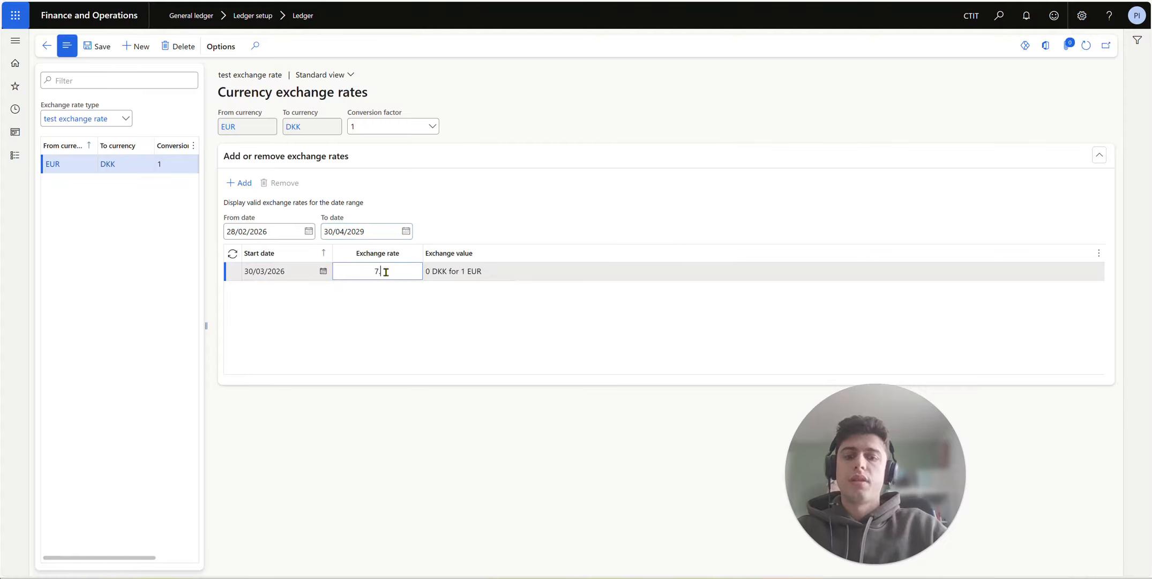
left_click_drag(410, 271, 322, 268)
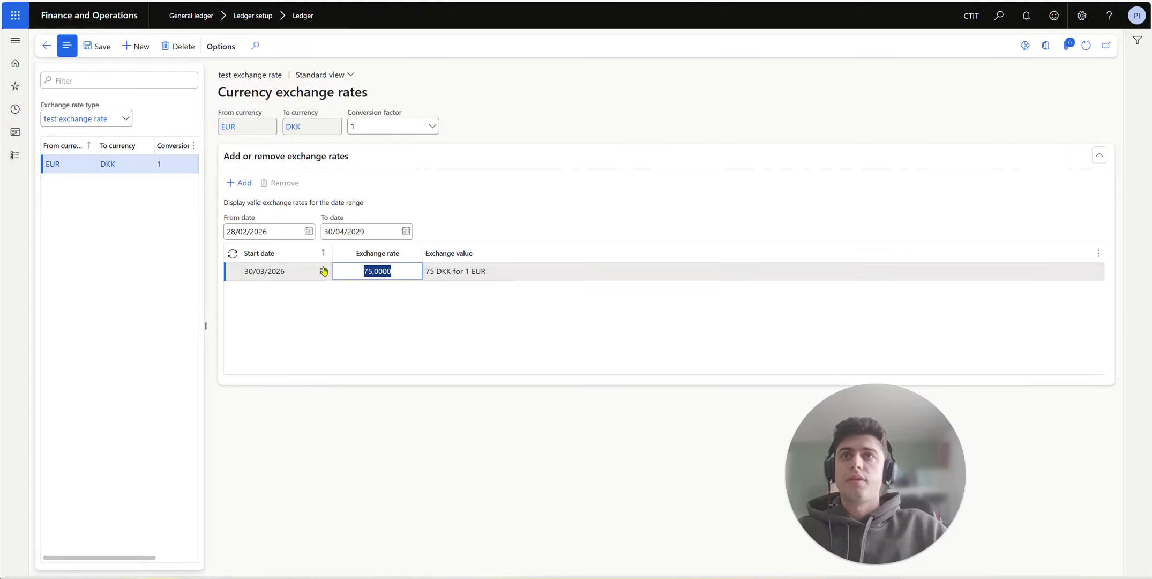
type("7,5")
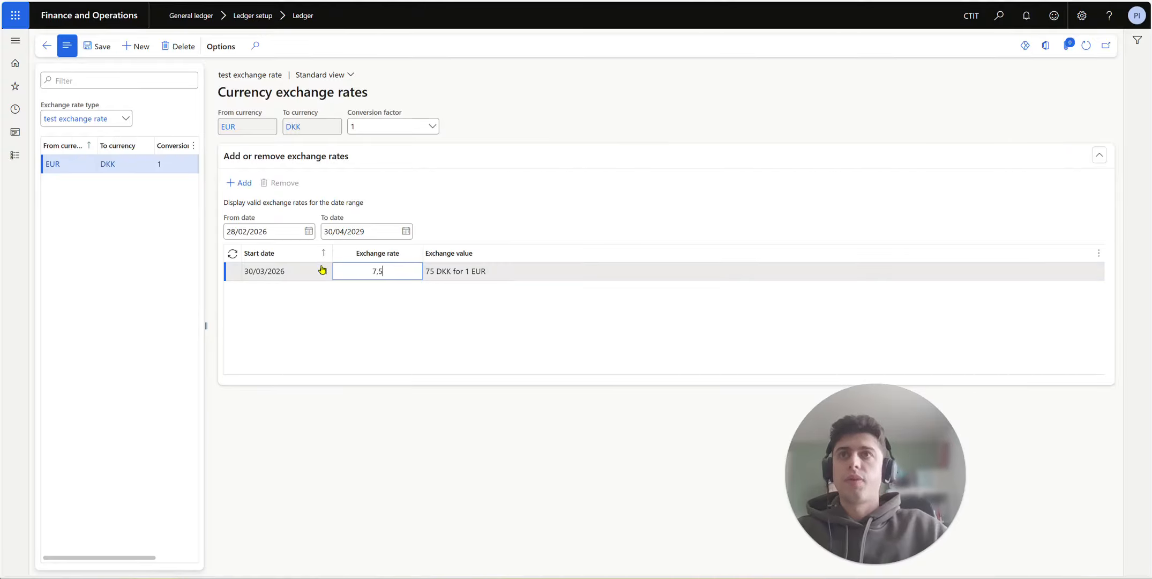
left_click(99, 47)
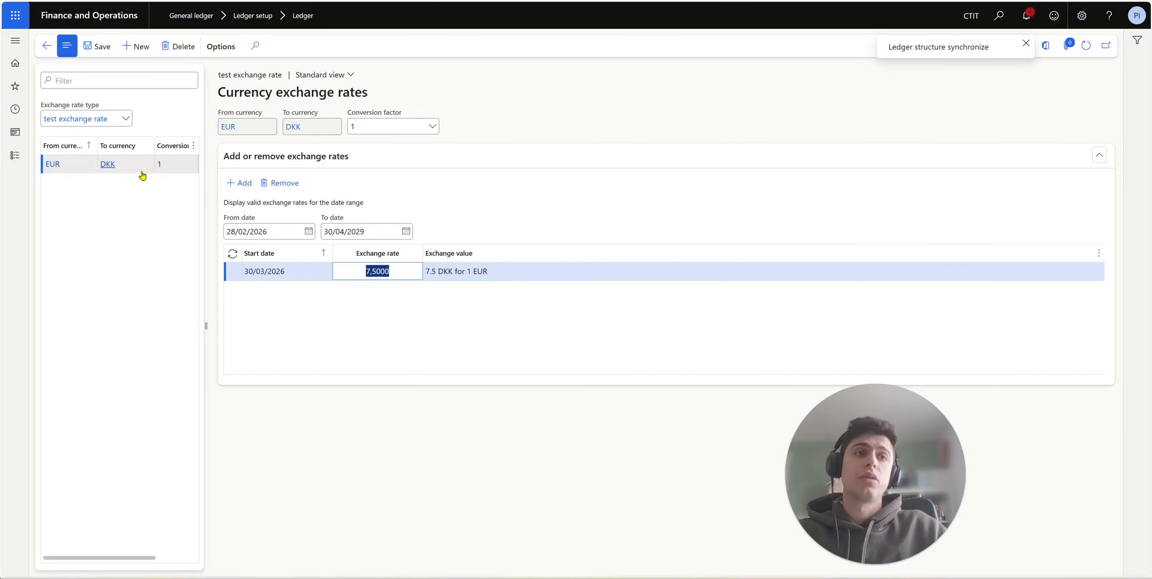
Step: Open the navigation pane and close it again
left_click(15, 156)
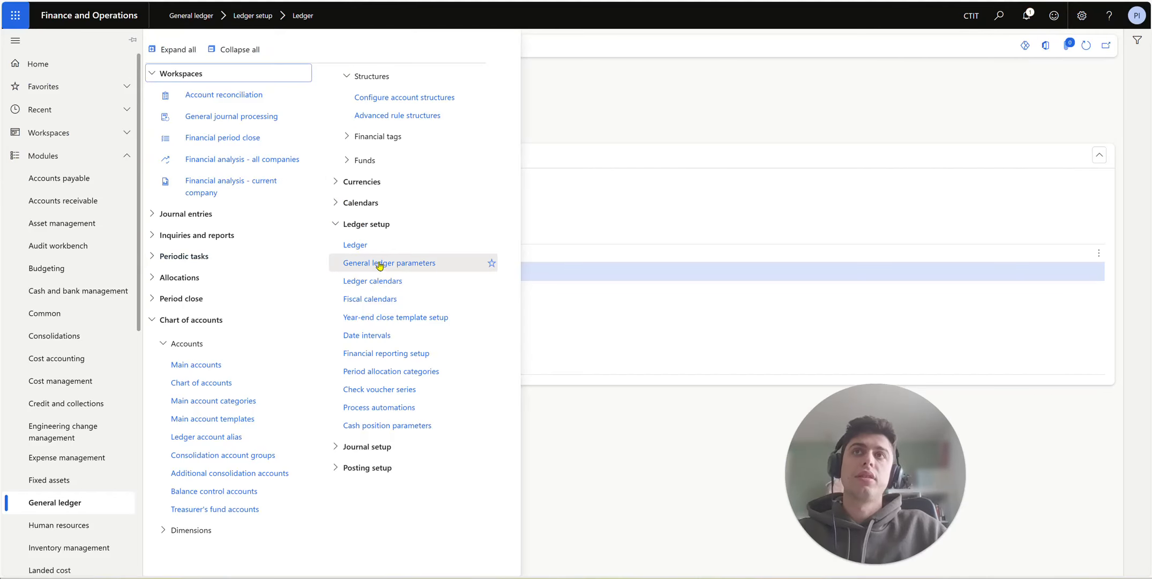
left_click(579, 120)
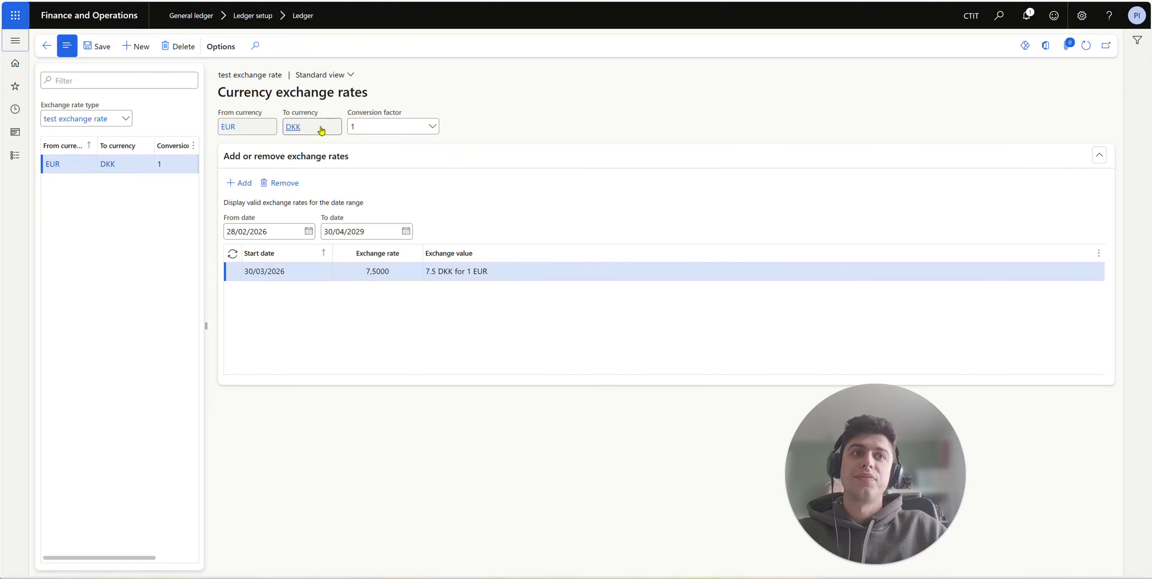
mouse_move(318, 126)
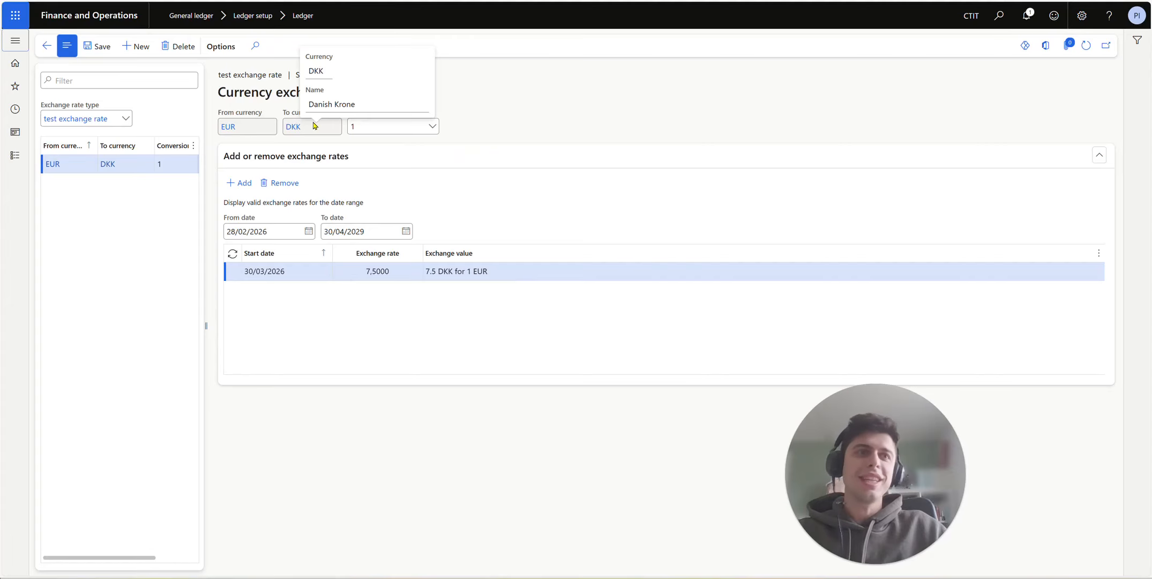